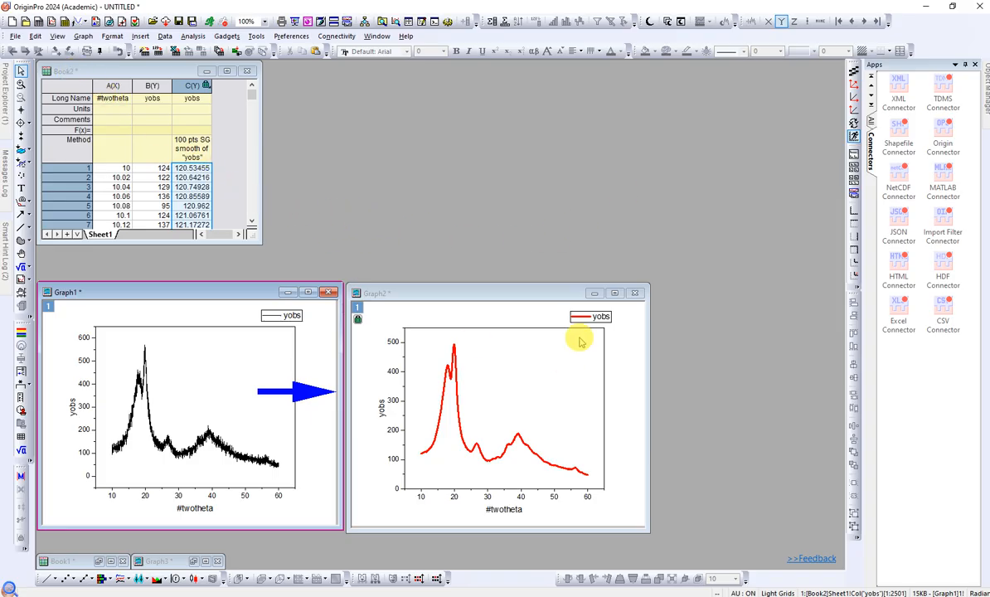
- Minimize Graph1 and Graph2, and delete the smoothed yobs column C from the Book2 worksheet
left_click(593, 292)
left_click(287, 292)
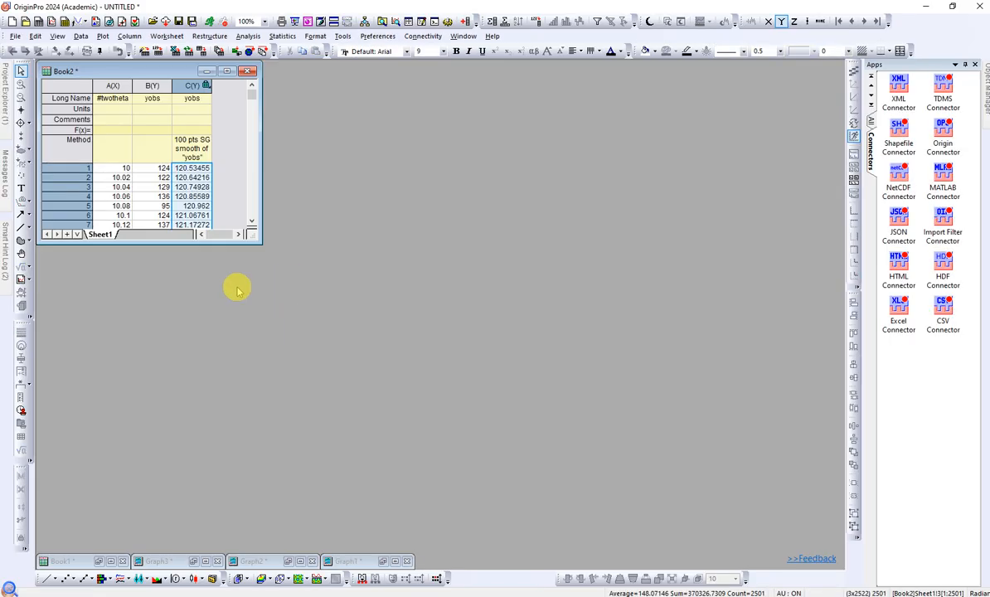
left_click(210, 146)
left_click(182, 84)
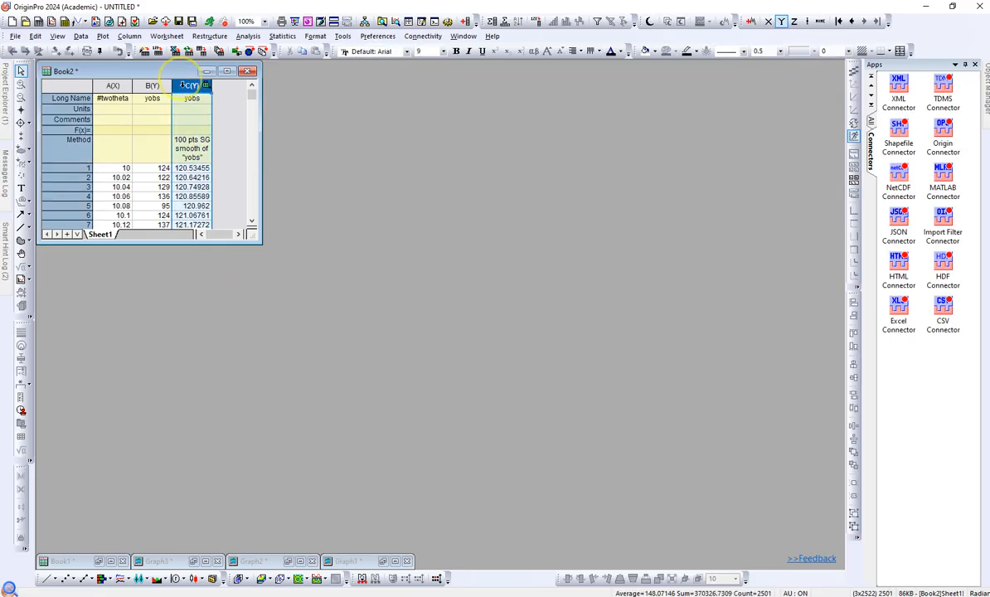
right_click(194, 139)
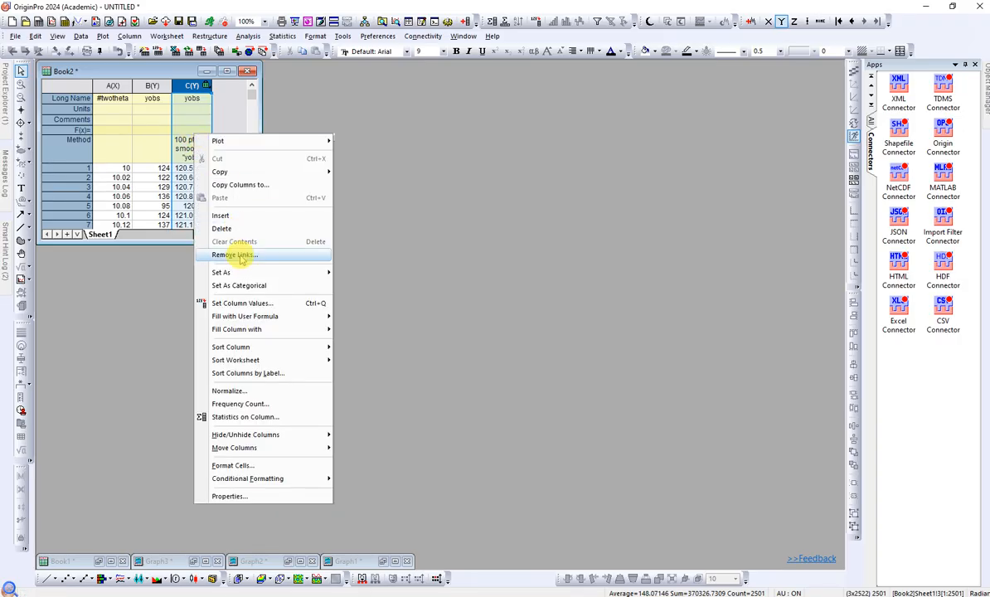
left_click(225, 227)
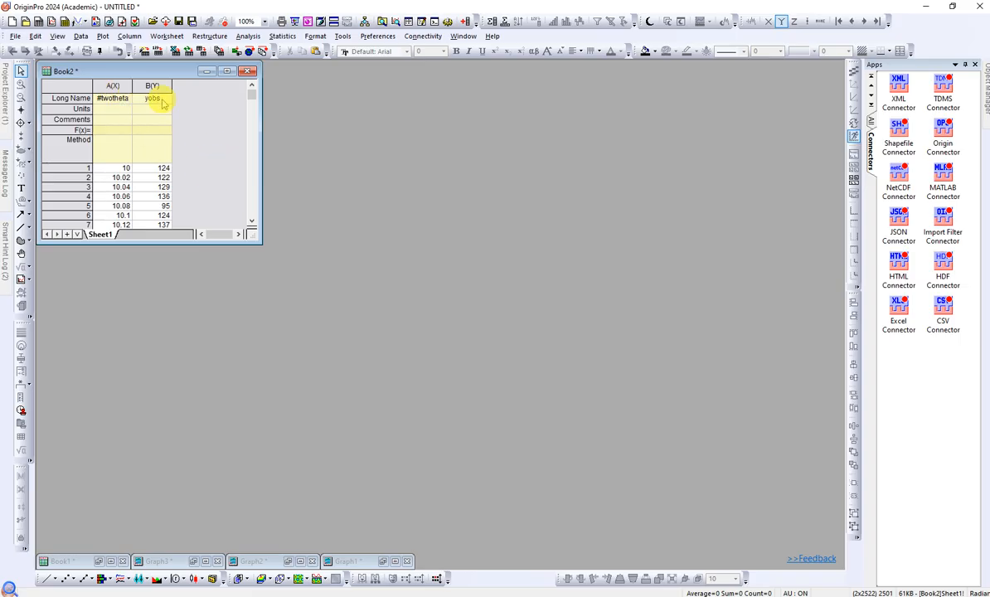
- Plot the #twotheta and yobs columns as a line graph, and reposition and enlarge its window over the worksheet
left_click_drag(112, 85, 152, 86)
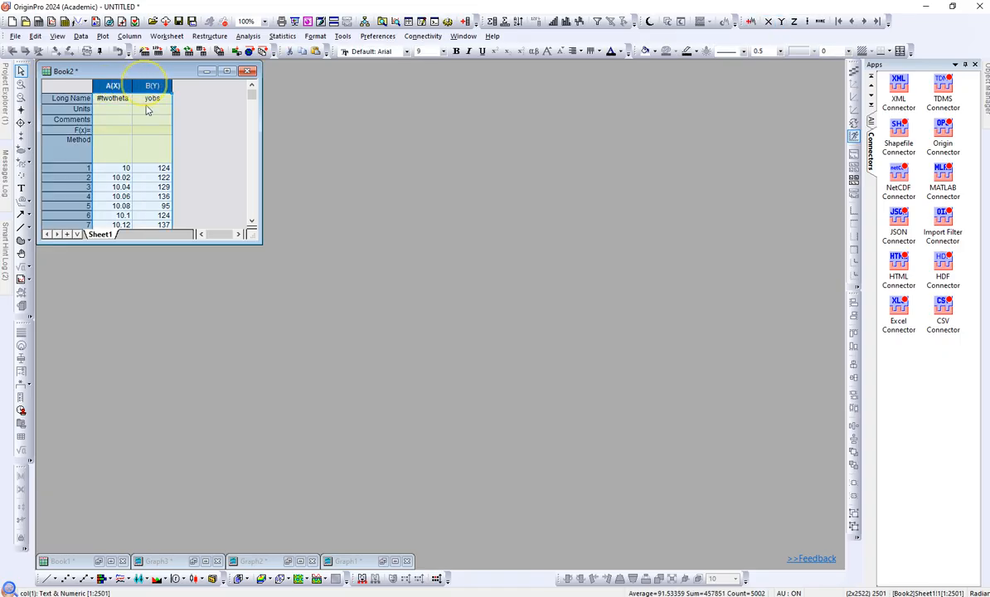
left_click(48, 579)
left_click_drag(346, 254, 188, 156)
left_click_drag(351, 336, 383, 400)
- Open the Smooth signal-processing dialog for the yobs curve and move it beside the graph
mouse_move(199, 299)
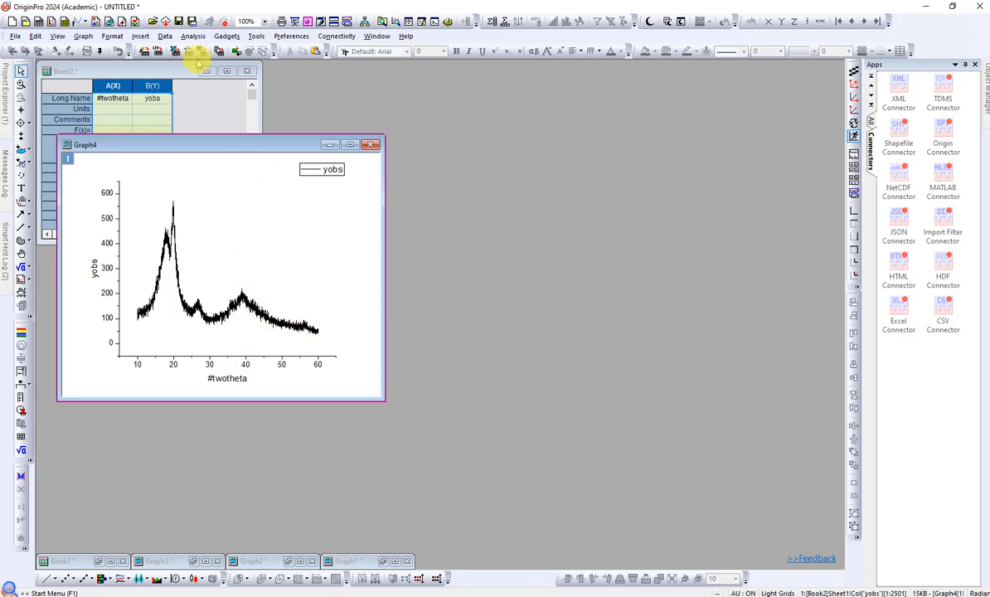
left_click(194, 36)
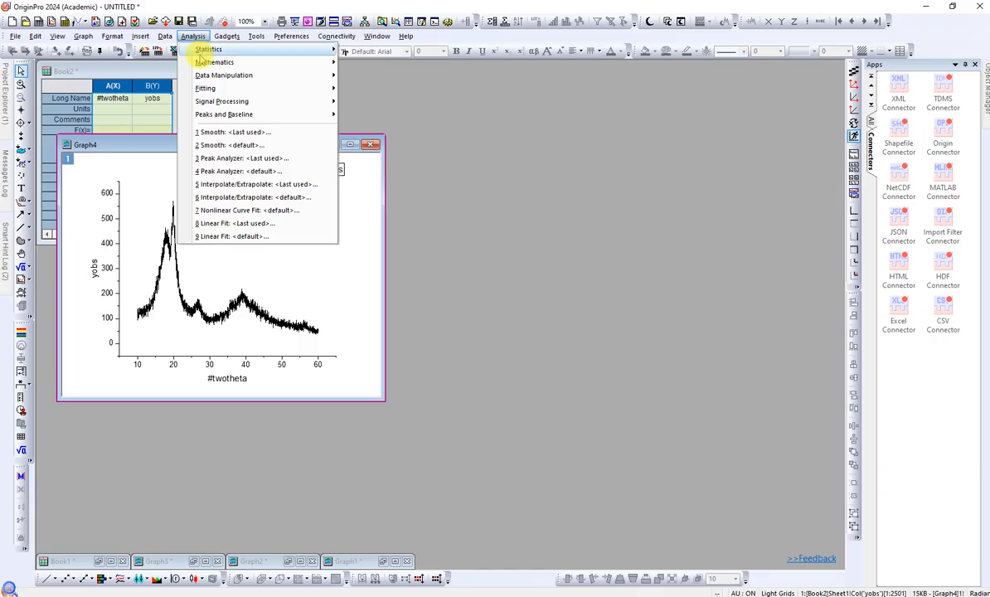
mouse_move(227, 102)
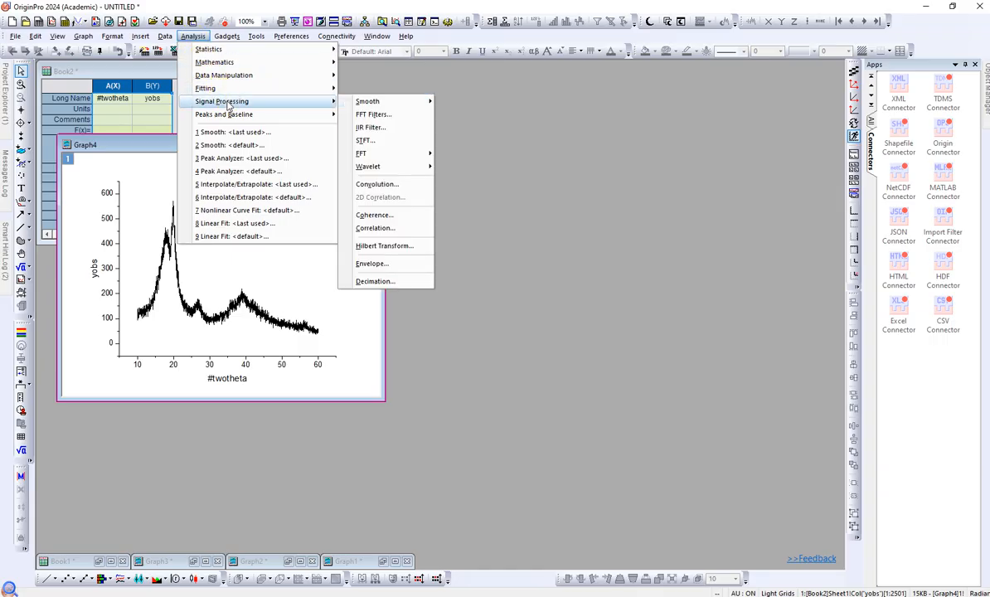
left_click(366, 103)
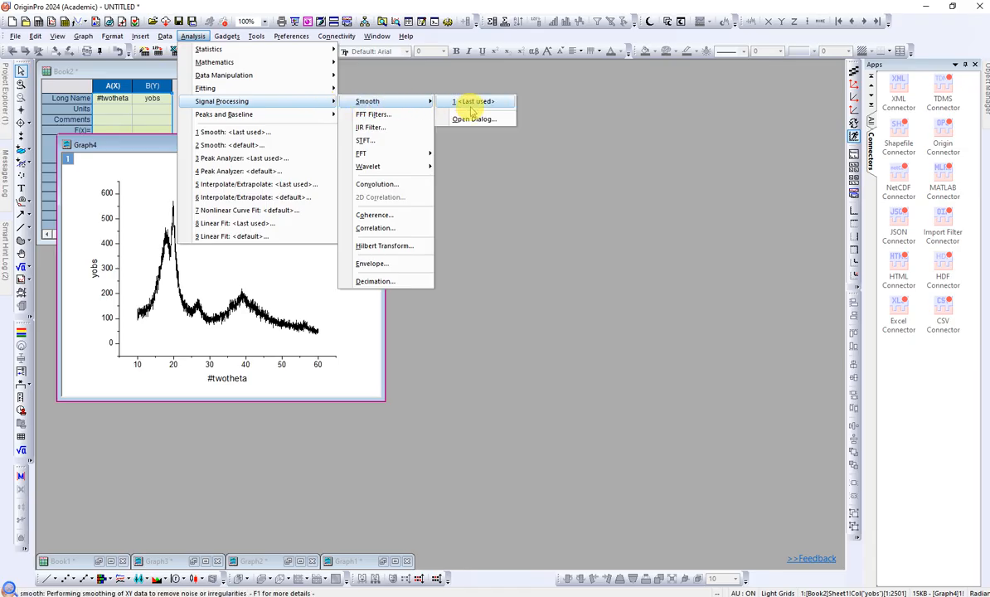
left_click(476, 120)
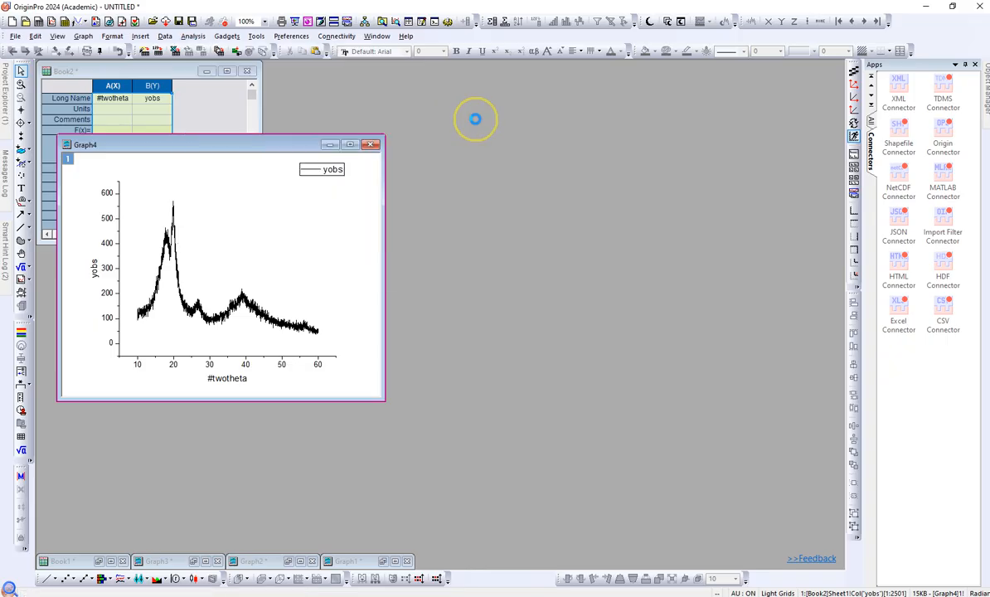
left_click_drag(425, 182, 523, 158)
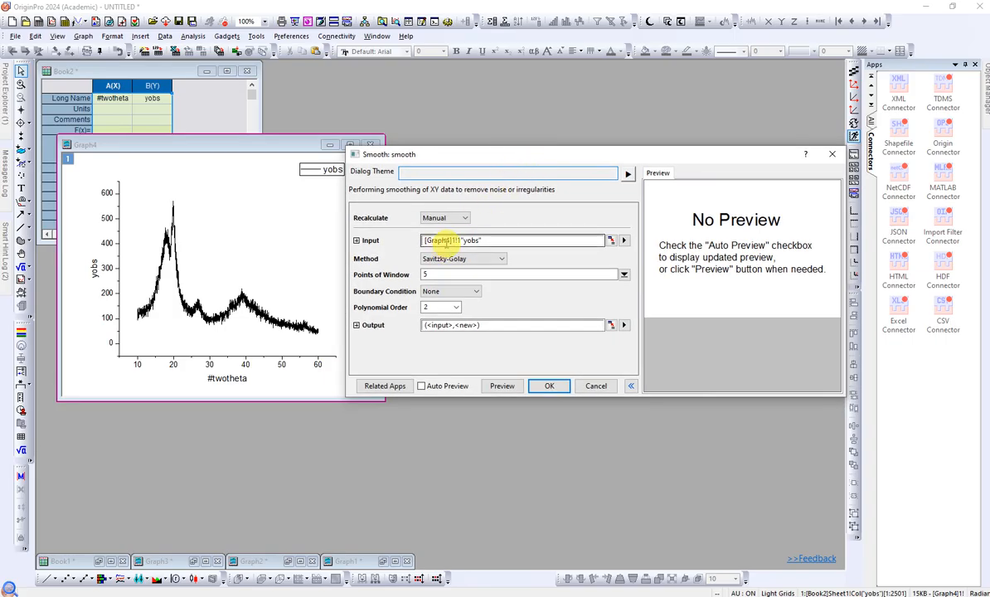
- Choose Savitzky-Golay as the smoothing method and enable Auto Preview
mouse_move(448, 242)
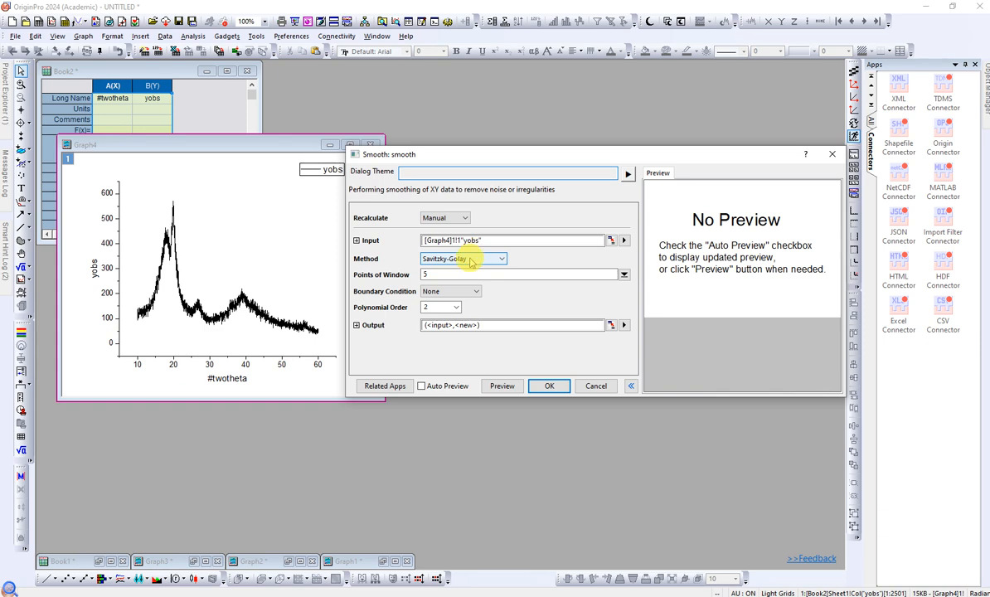
left_click(501, 261)
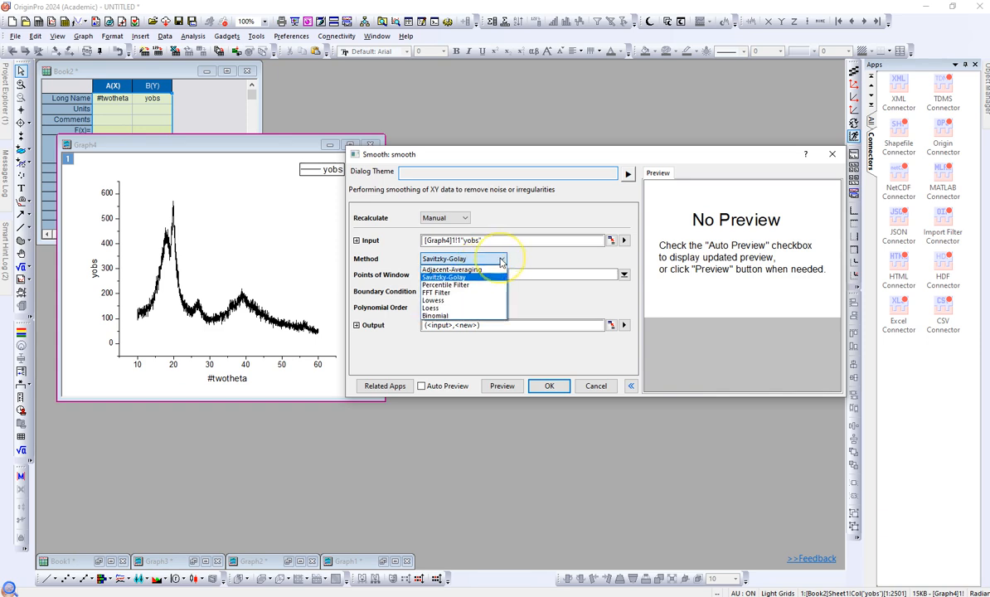
left_click(485, 277)
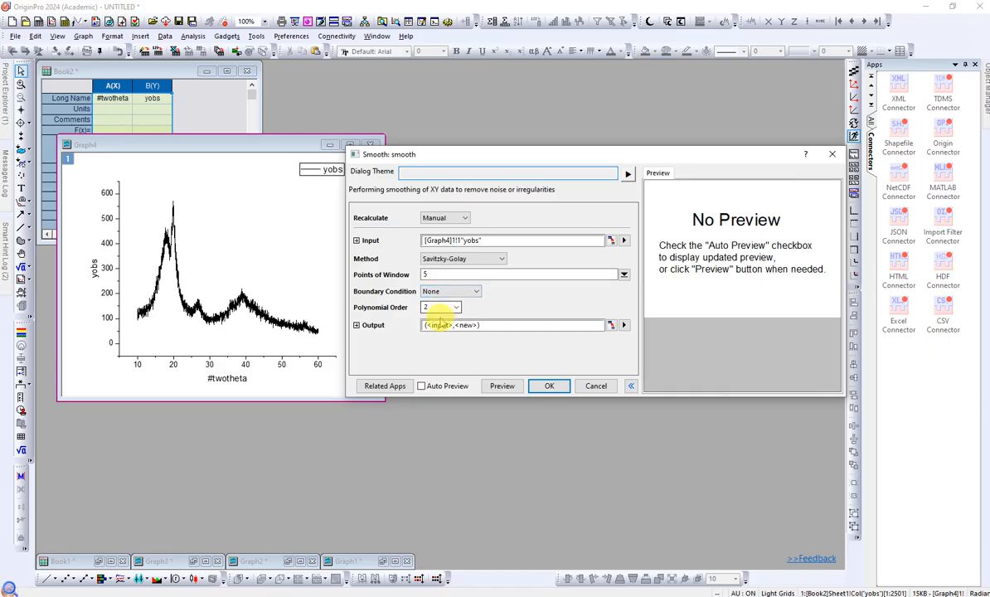
left_click(439, 274)
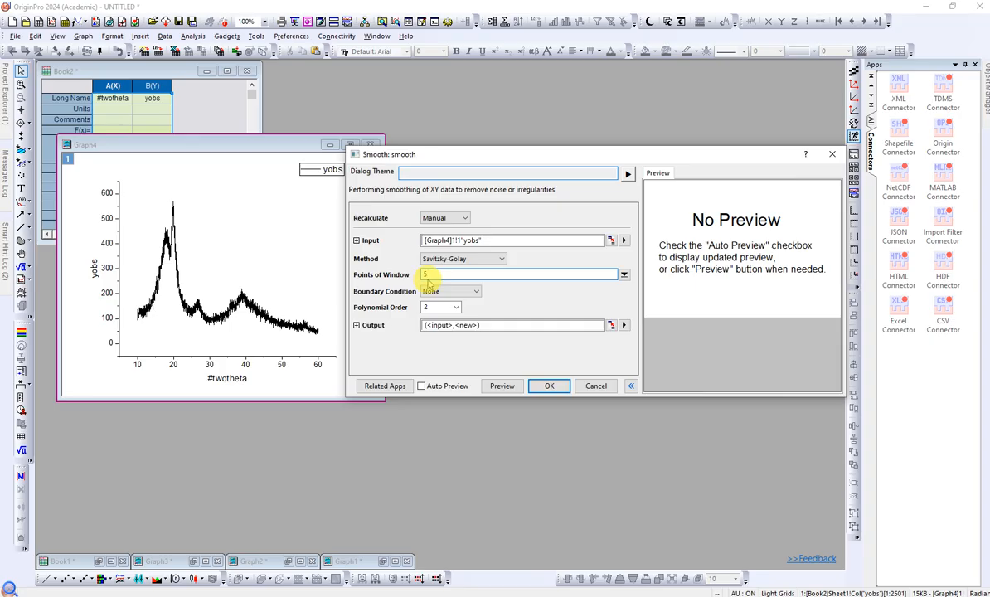
left_click(430, 278)
left_click(421, 386)
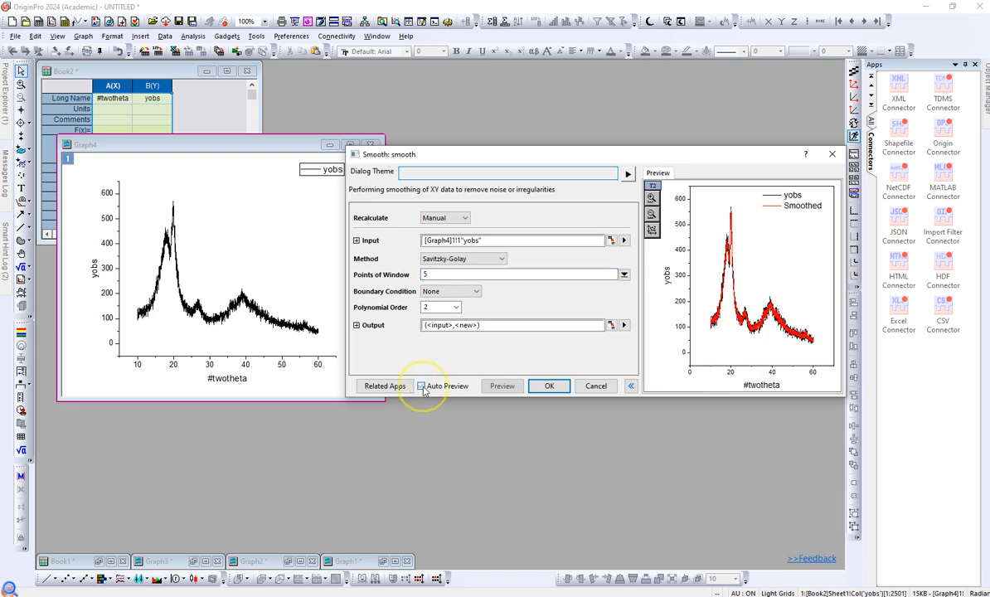
- Widen the Smooth dialog and examine the preview closely around the peaks near 20, restoring the full view
left_click_drag(692, 163, 508, 145)
left_click_drag(658, 380, 760, 377)
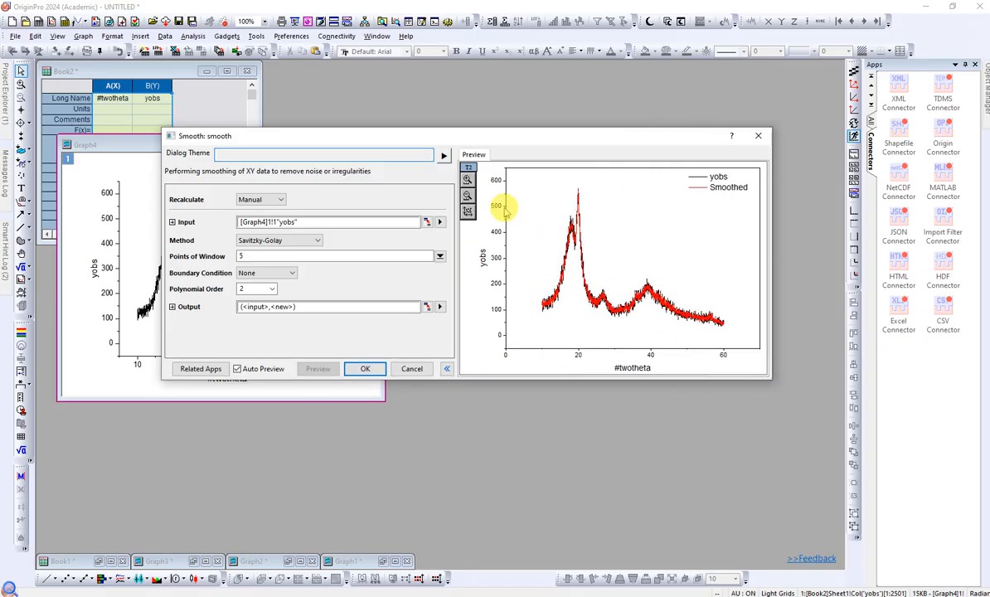
left_click(467, 179)
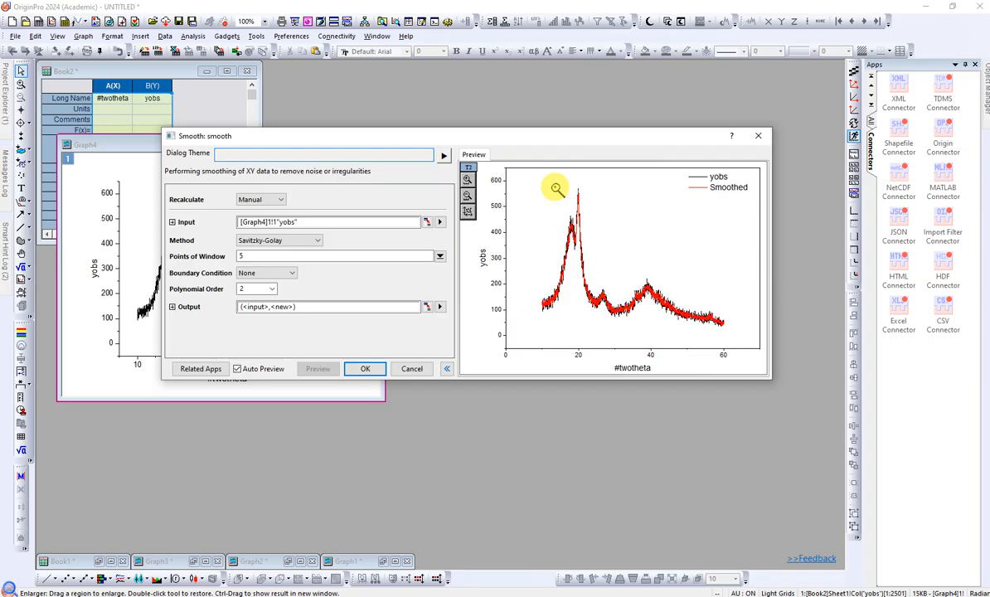
left_click_drag(556, 186, 624, 333)
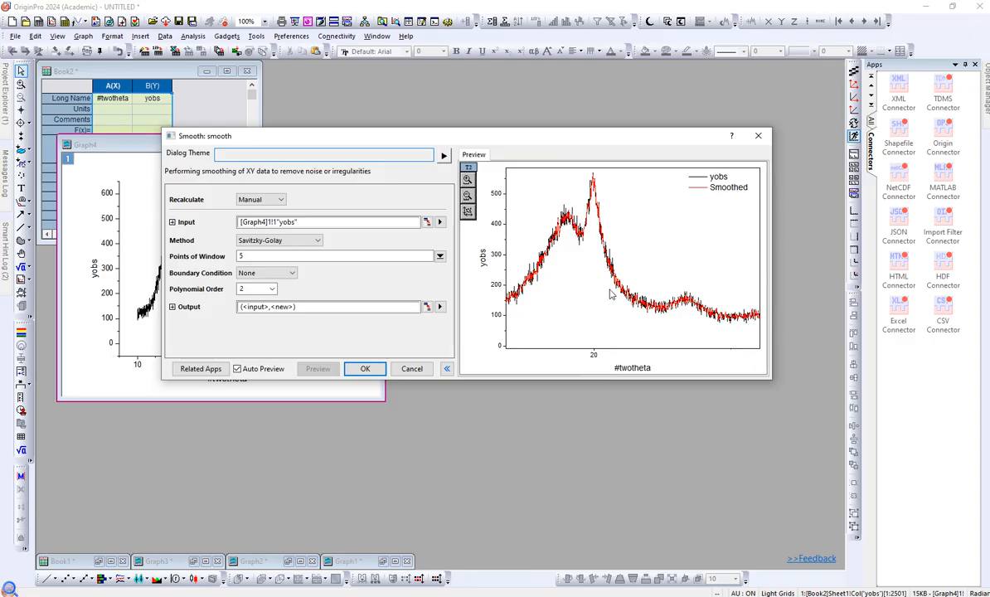
left_click(468, 196)
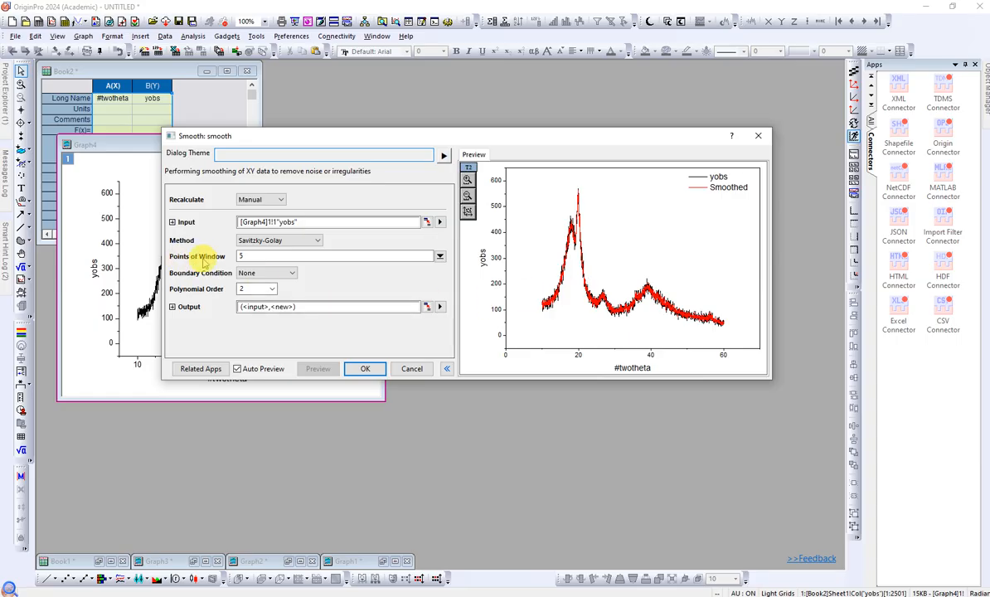
- Try Points of Window values of 10, 50 and 250, checking the smoothed curve in the preview
left_click(240, 256)
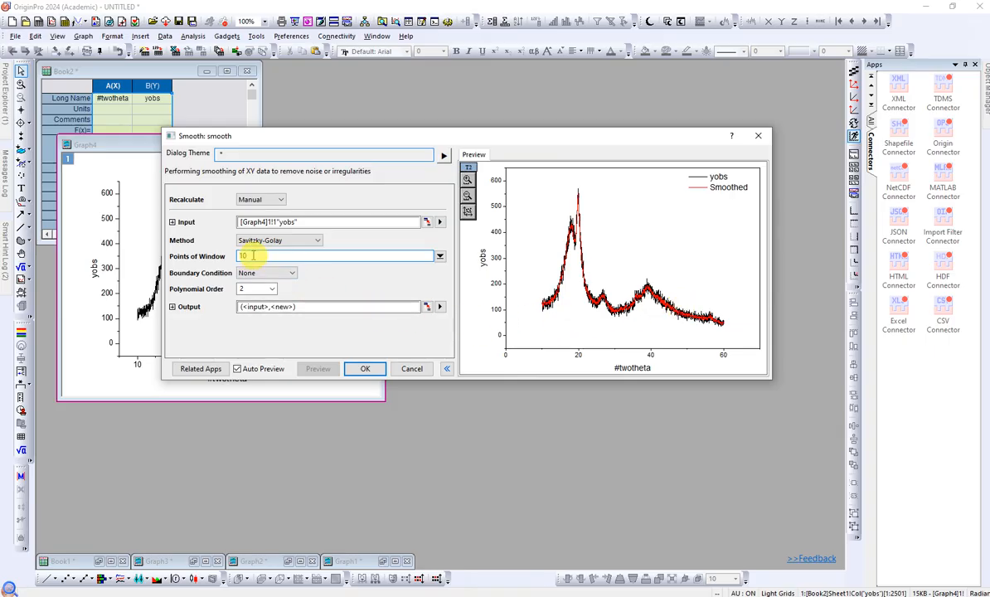
mouse_move(252, 256)
left_mouse_down()
mouse_move(225, 256)
mouse_move(235, 256)
left_mouse_up()
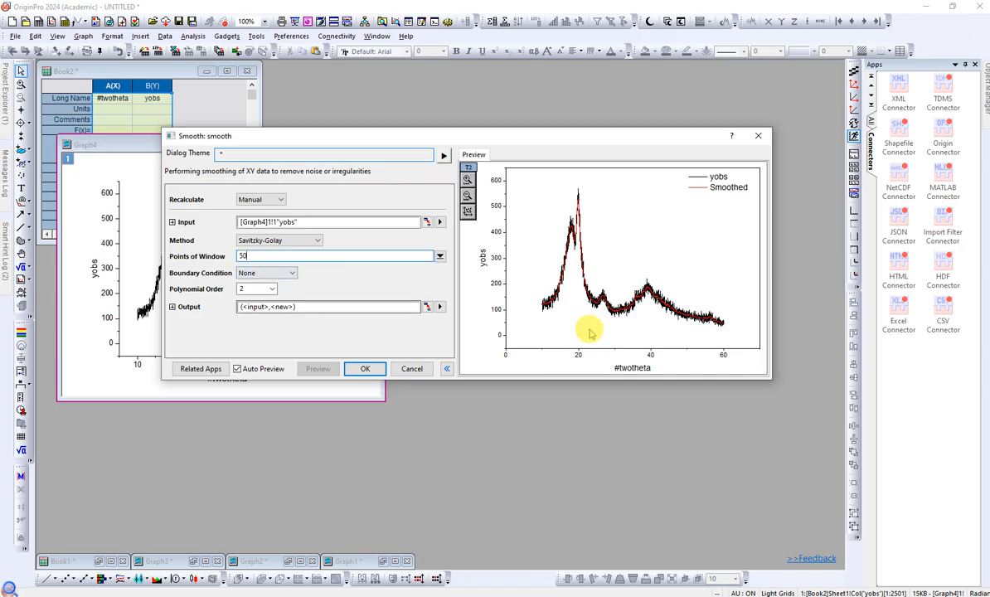
left_click(621, 325)
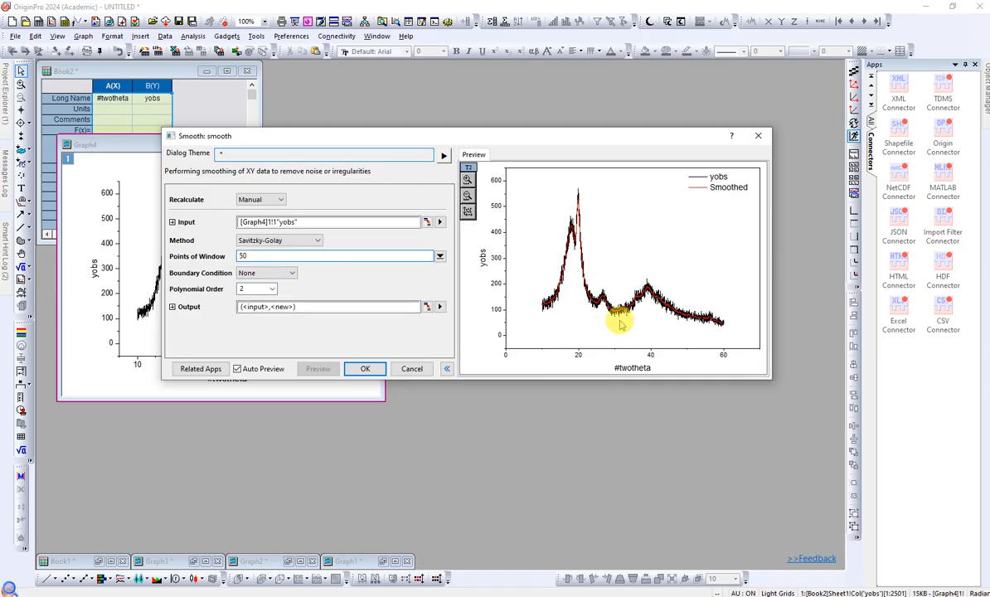
mouse_move(617, 325)
left_mouse_down()
mouse_move(594, 321)
mouse_move(571, 226)
left_mouse_up()
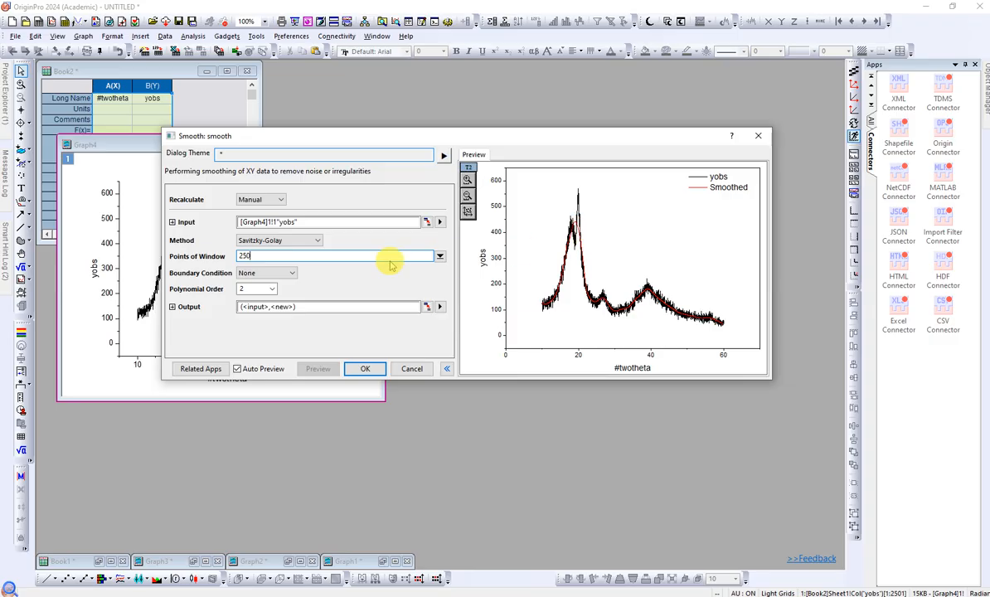
- Try a Points of Window value of 200 and check how the smoothed curve follows the double peak
double_click(244, 256)
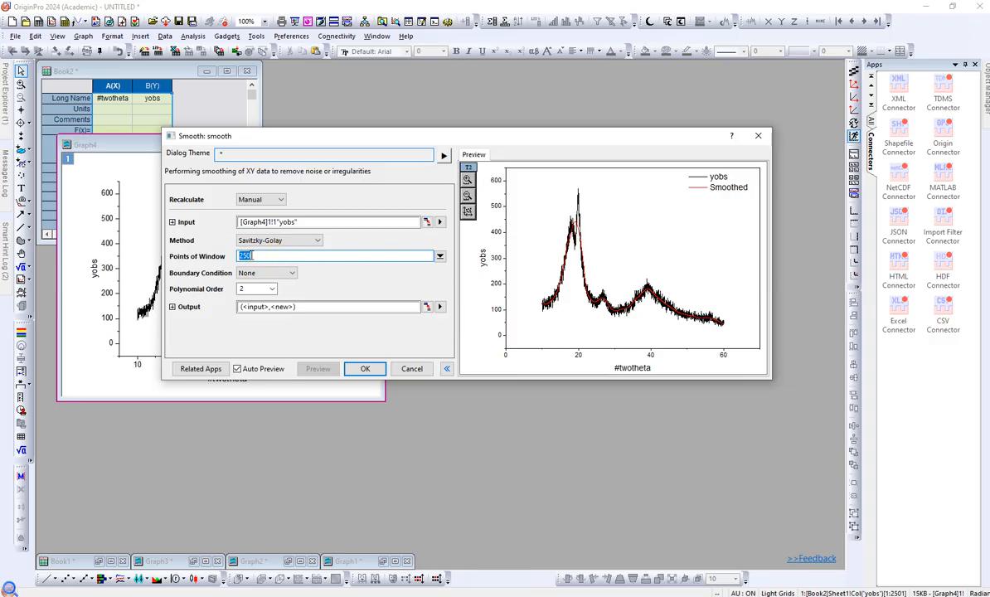
type("200")
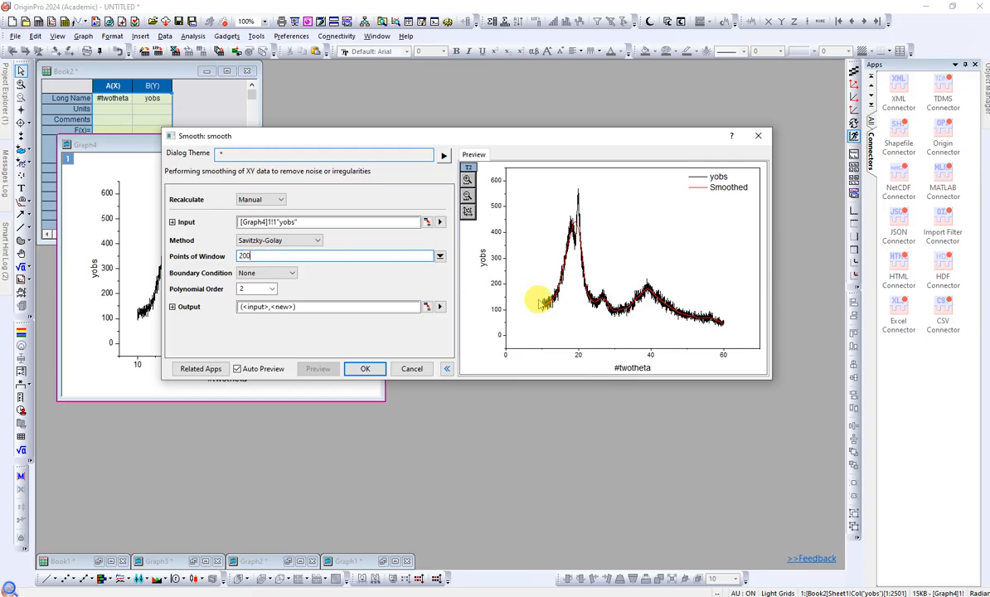
left_click(578, 198)
left_click(579, 216)
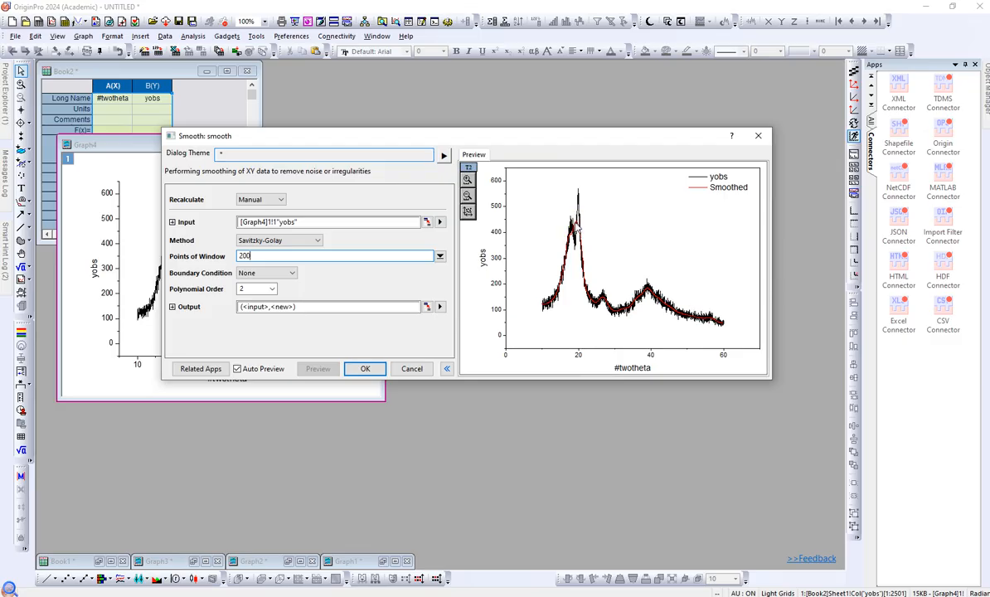
left_click(575, 225)
- Apply the smoothing with Points of Window set to 100, and move Graph4 below the Book2 worksheet
left_click_drag(250, 256, 231, 257)
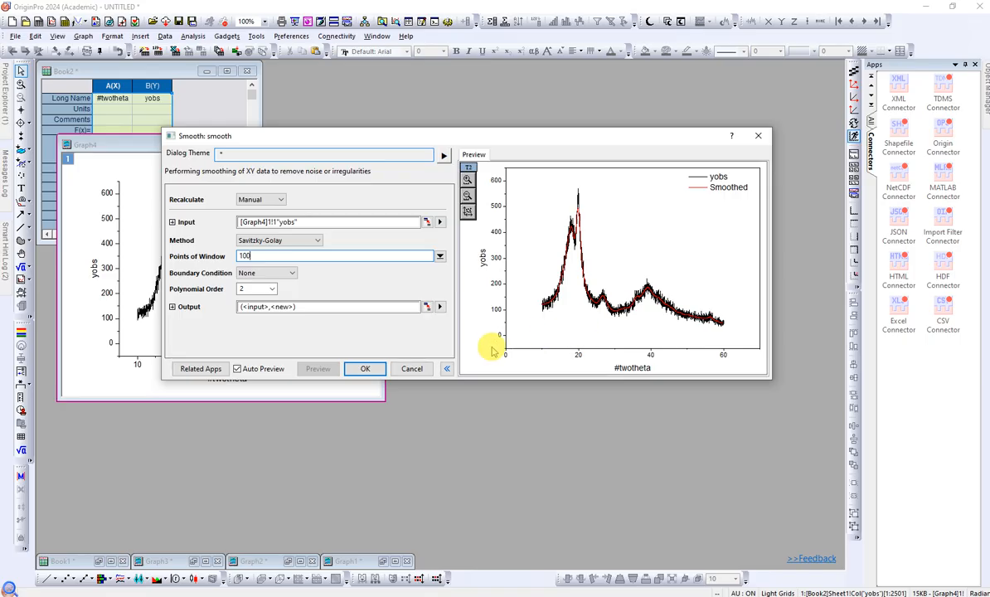
left_click(365, 370)
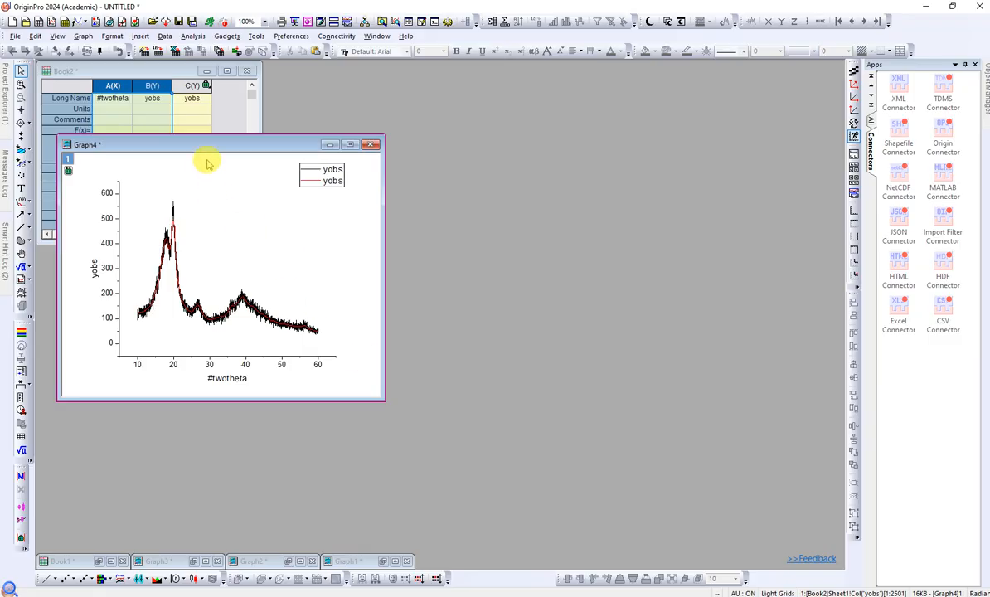
left_click_drag(210, 148, 209, 257)
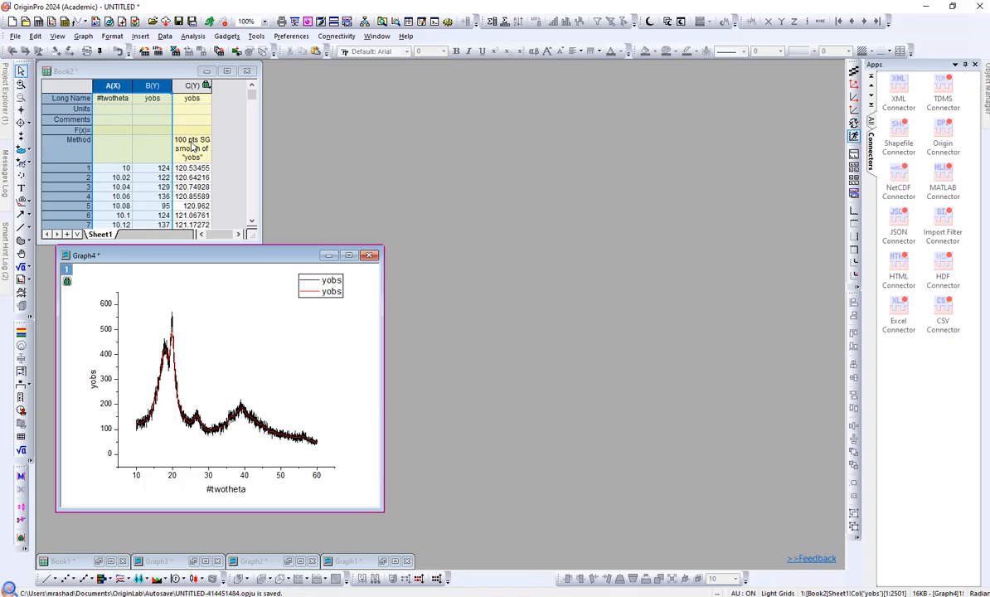
- Plot the smoothed yobs column C against #twotheta as a separate line graph and place it beside Graph4
left_click(224, 139)
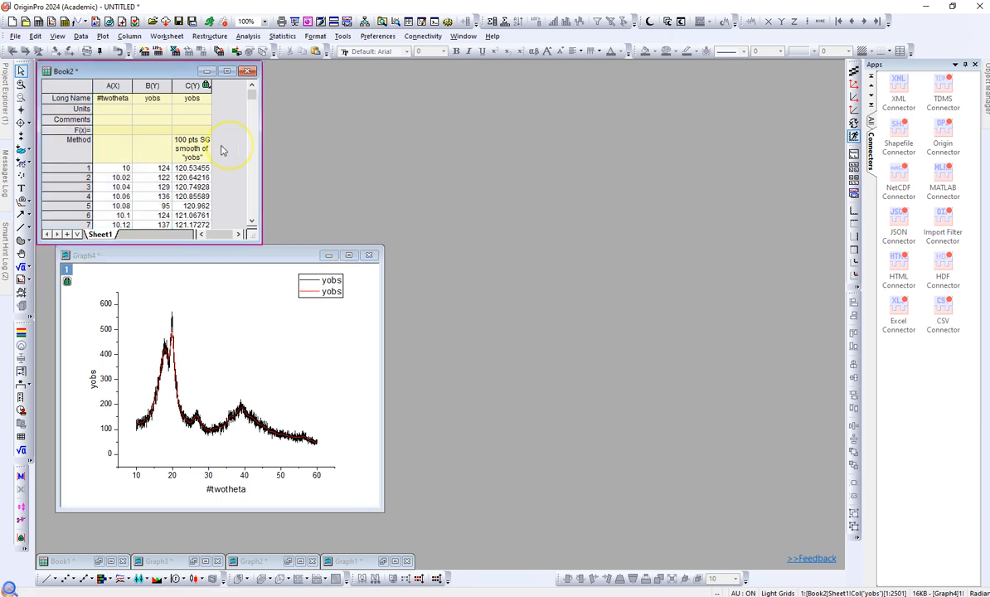
left_click(189, 85)
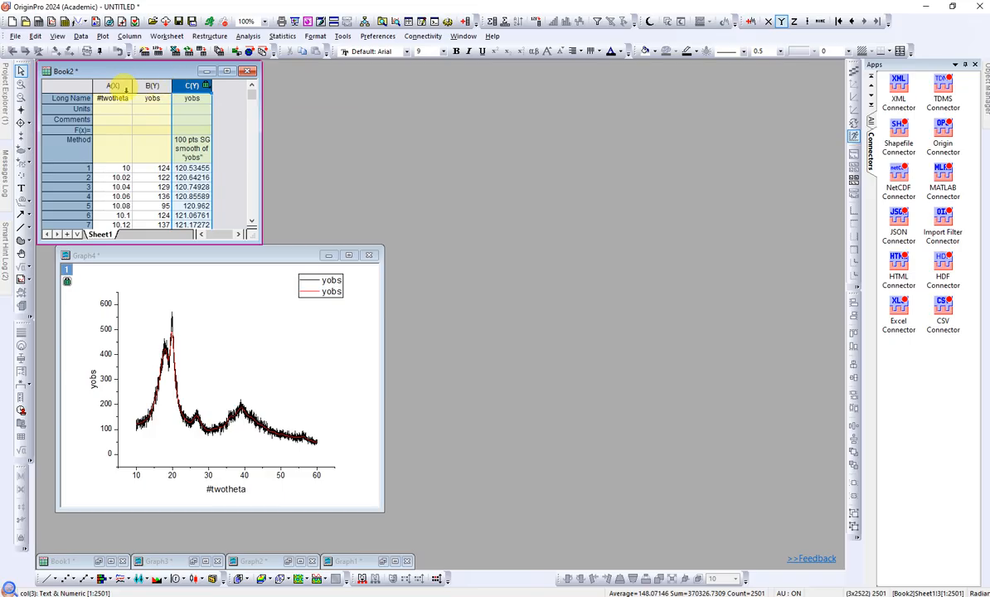
left_click(114, 85)
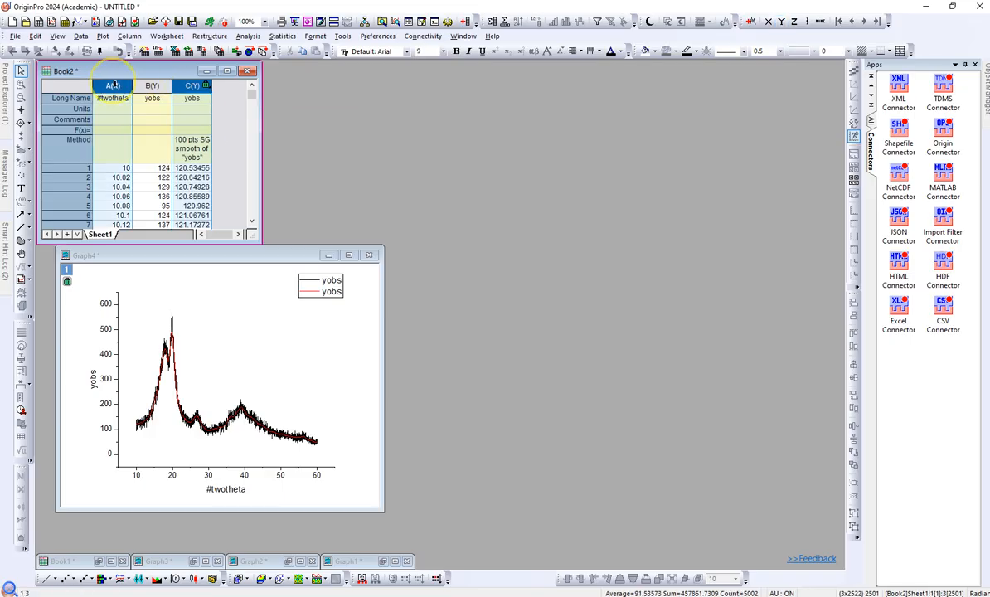
left_click(47, 578)
left_click_drag(419, 328, 523, 260)
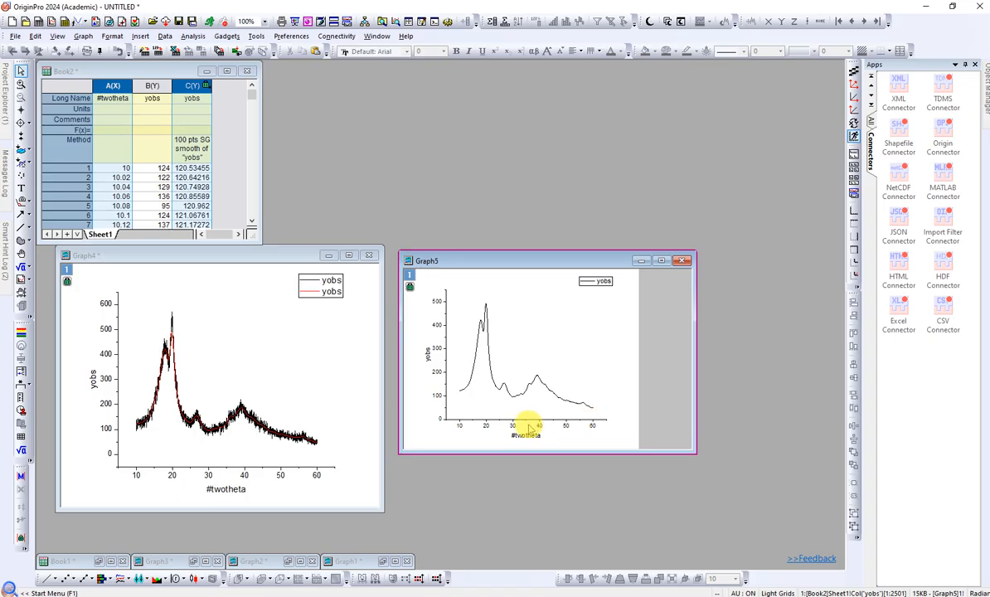
left_click(237, 121)
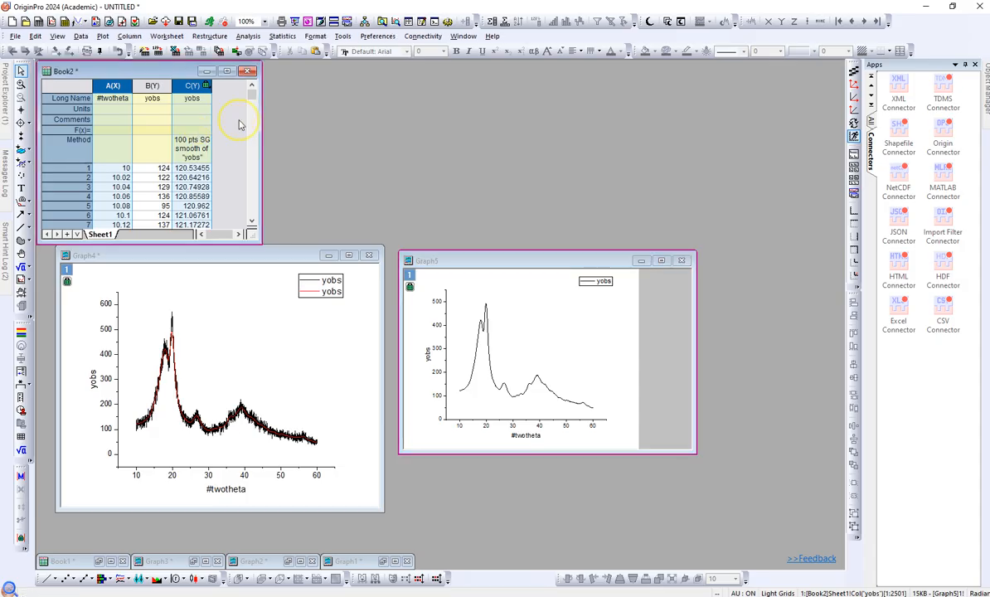
- Plot the raw yobs column B against #twotheta as a line graph and place it beside Graph5
left_click(151, 85)
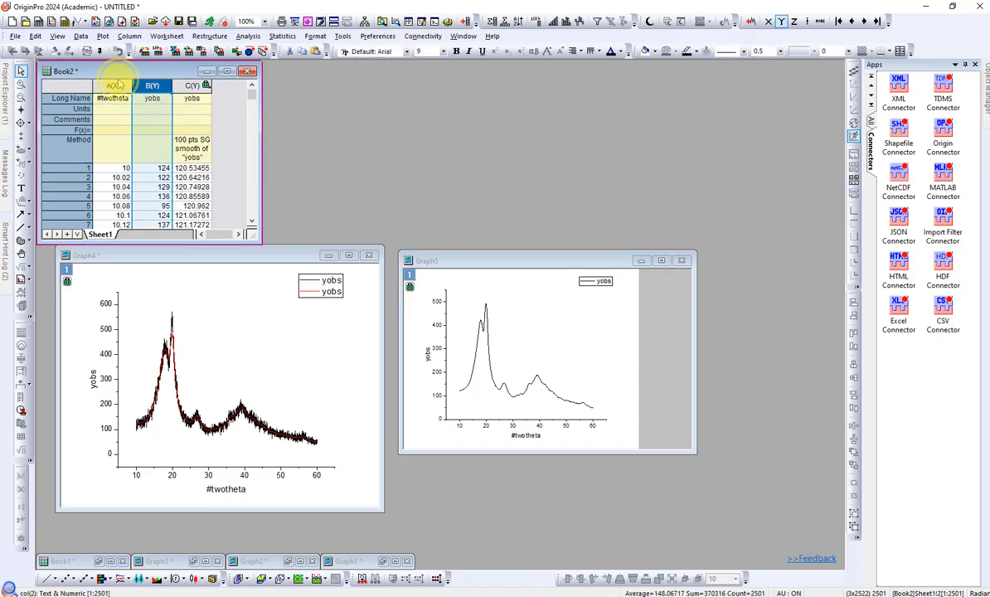
left_click(112, 86, "ctrl")
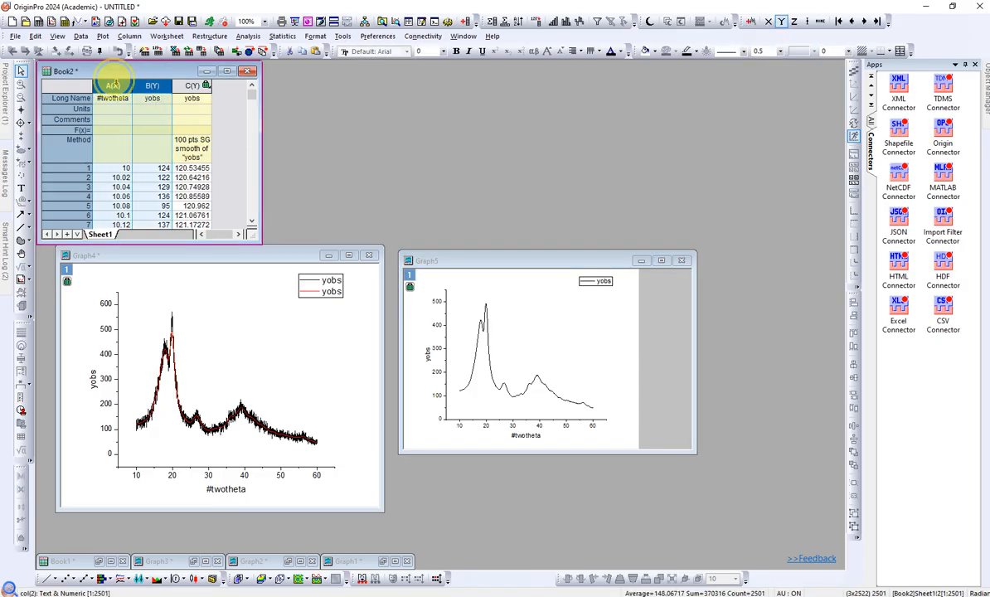
left_click(48, 578)
left_click_drag(435, 342, 215, 264)
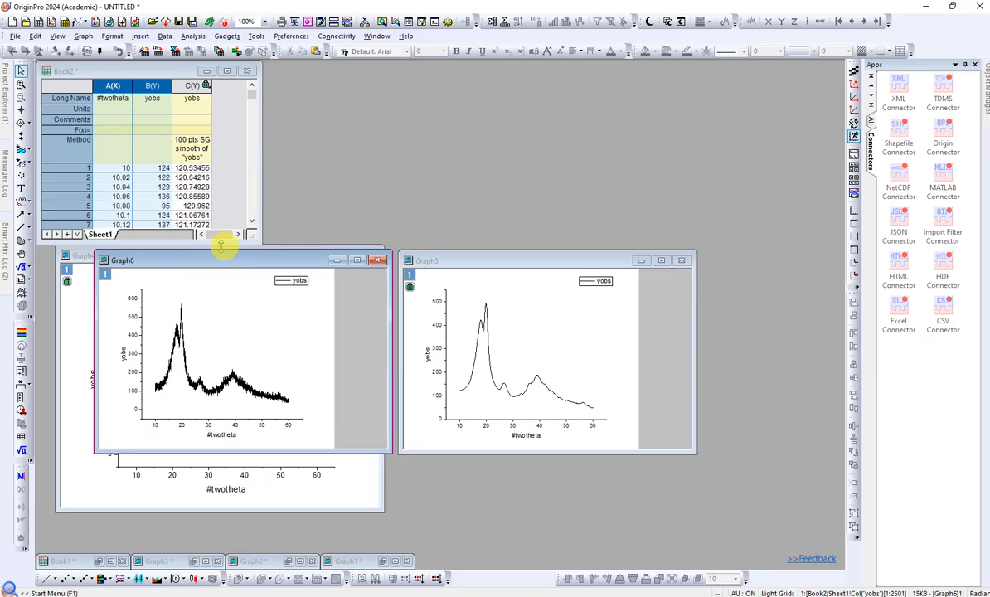
- Delete Graph4, which holds the overlaid raw and smoothed curves
left_click(348, 477)
left_click(375, 255)
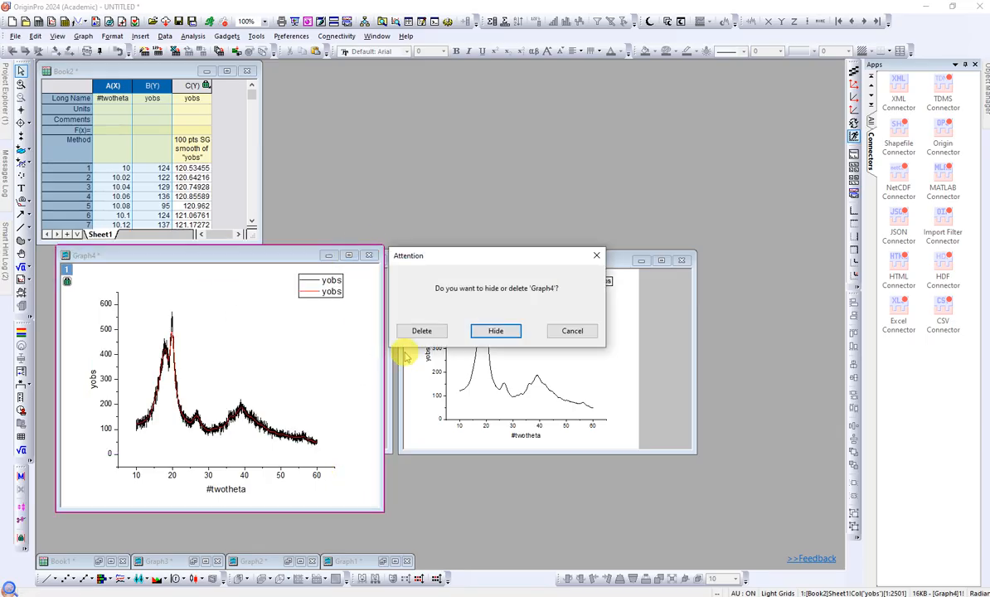
left_click(421, 329)
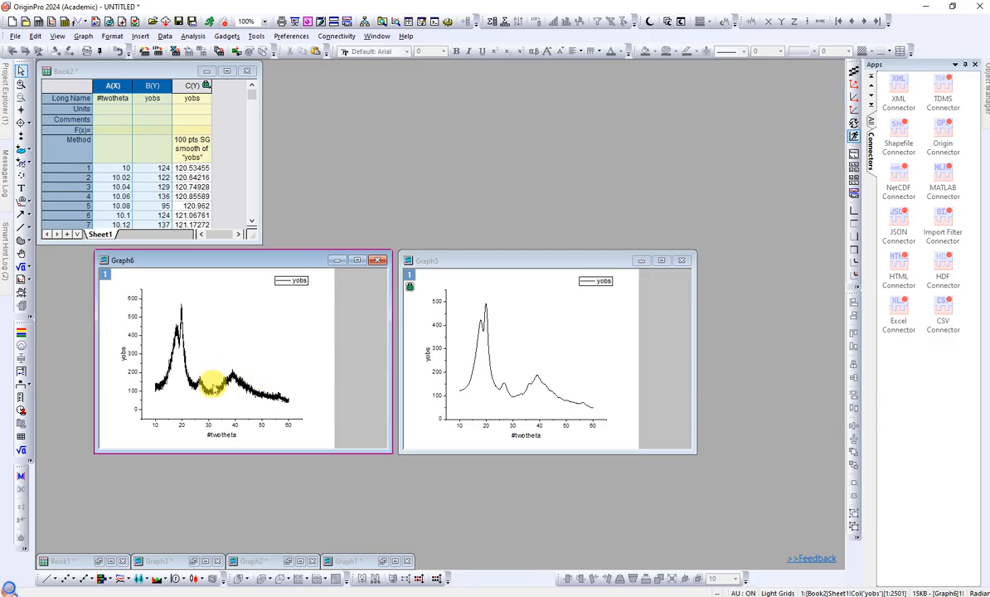
- Set the line width of the smoothed curve in Graph5 to 5
double_click(475, 368)
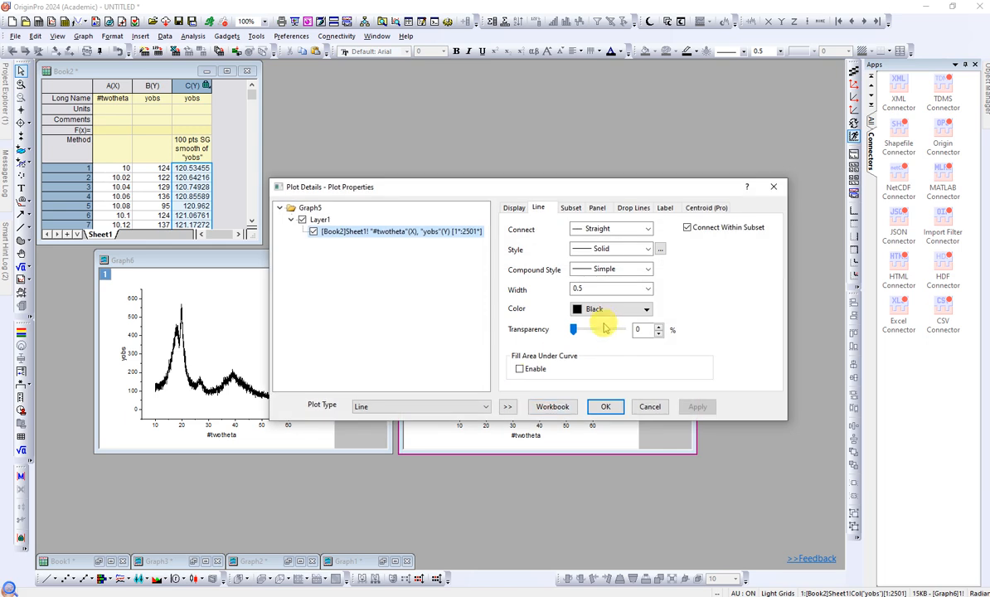
double_click(613, 289)
type("5")
key("Return")
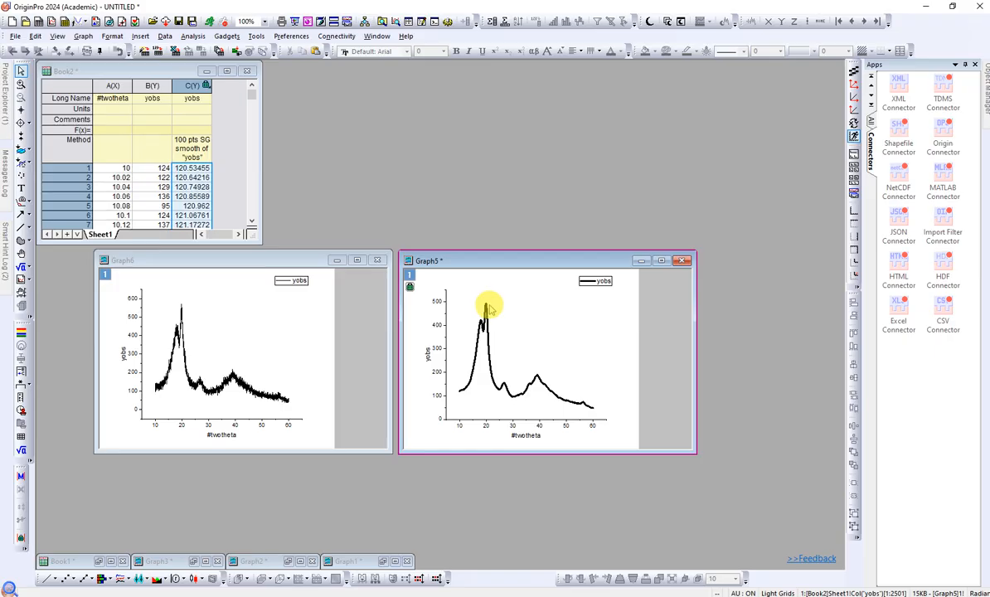
- Plot yobs columns B and C together in an enlarged line graph to compare raw and smoothed data, and delete that graph
left_click(228, 116)
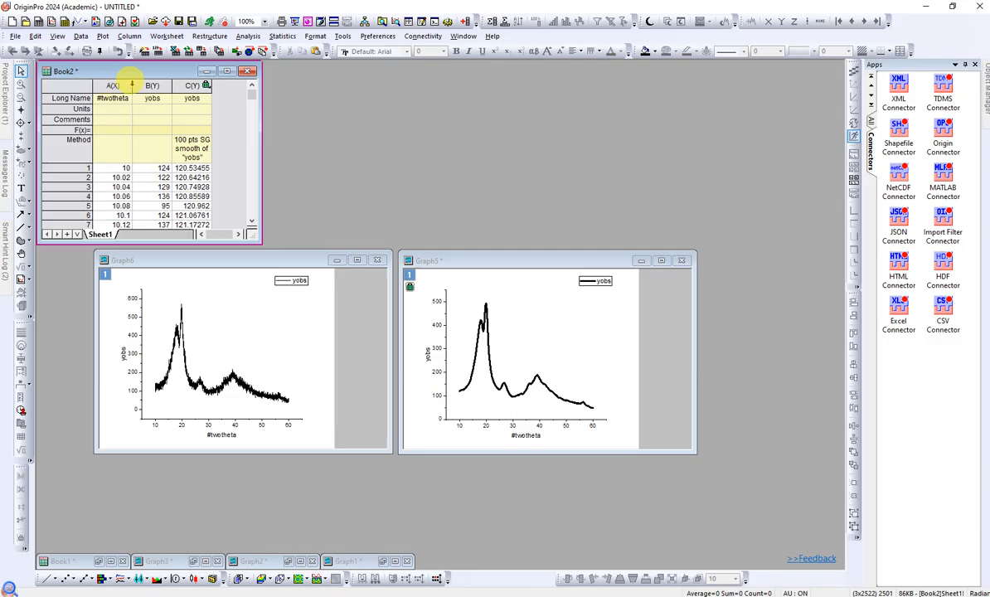
left_click(166, 85)
left_click(184, 86, "ctrl")
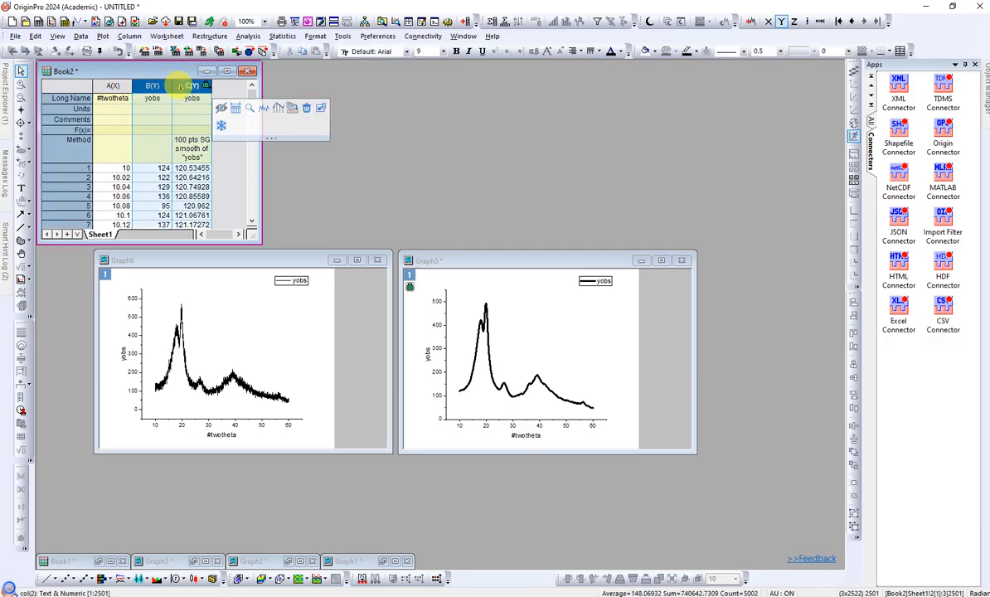
left_click(49, 579)
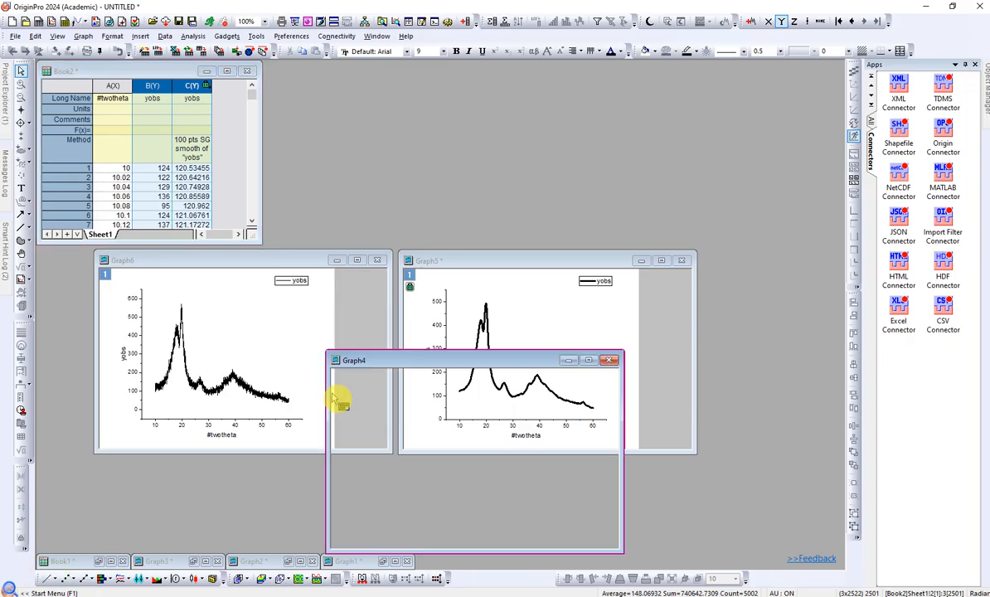
left_click_drag(513, 363, 428, 125)
left_click_drag(534, 312, 683, 421)
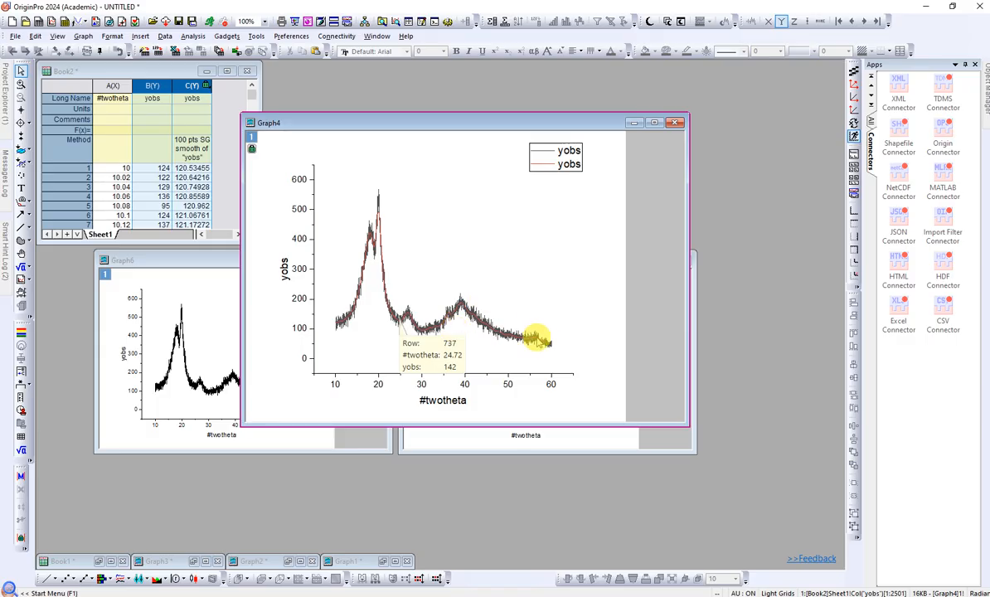
left_click(675, 123)
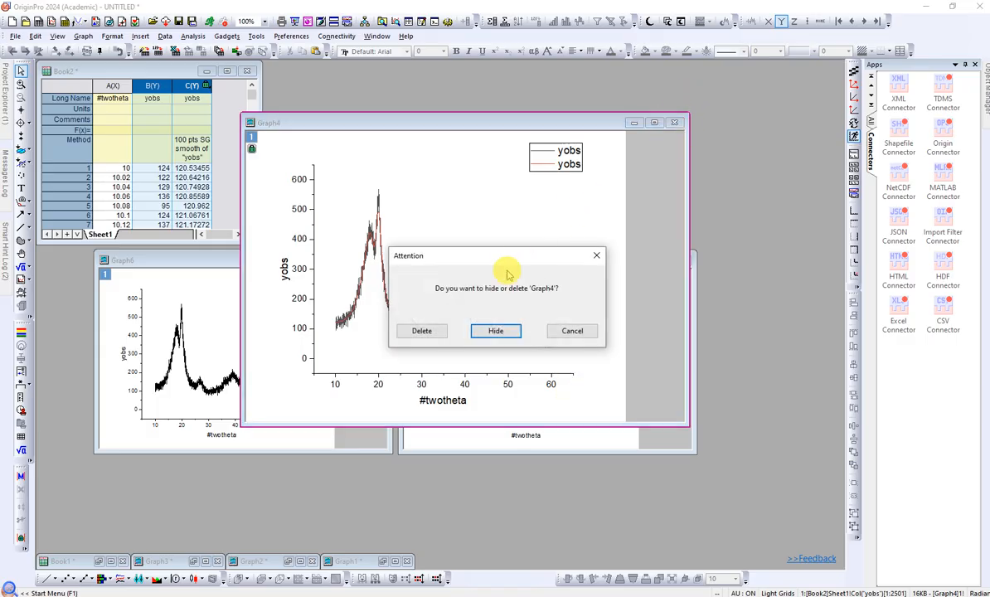
left_click(424, 328)
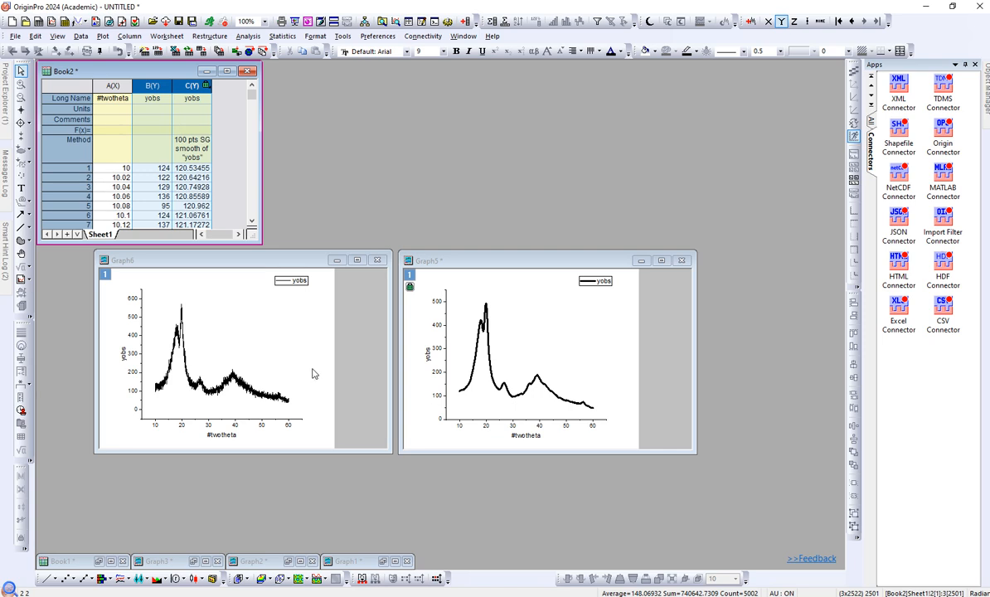
left_click(590, 333)
left_click(634, 300)
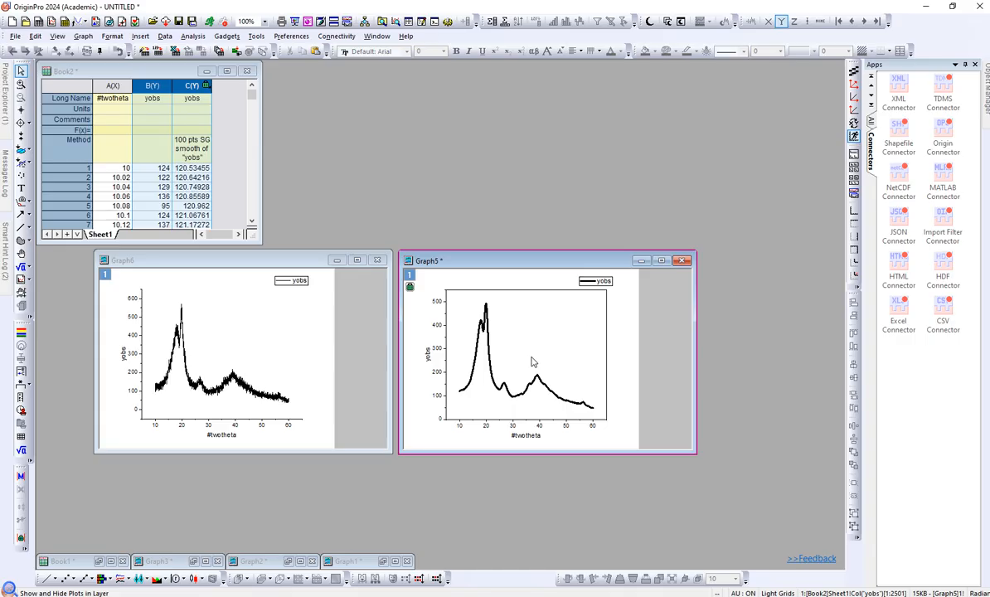
left_click(470, 389)
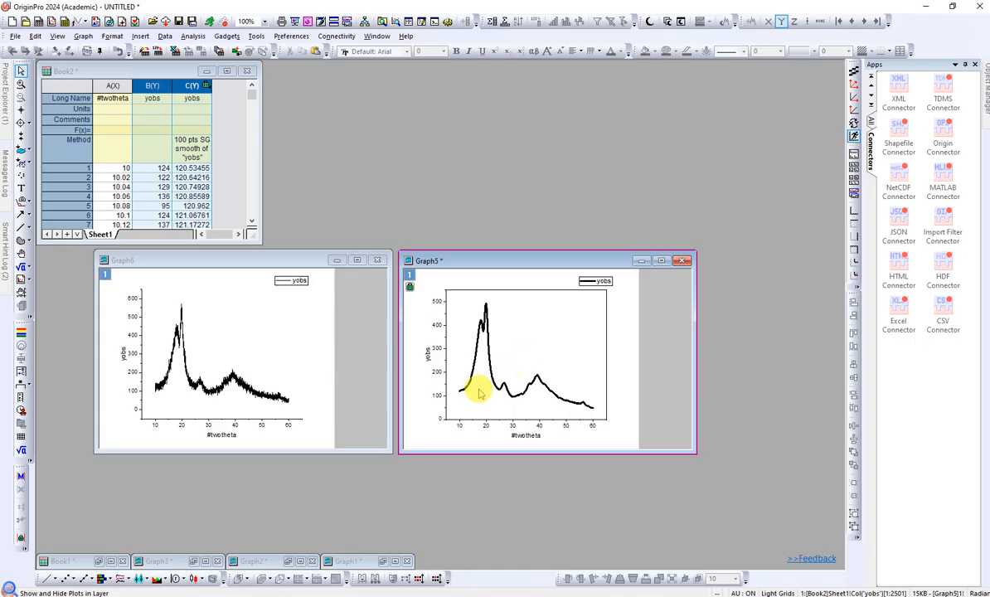